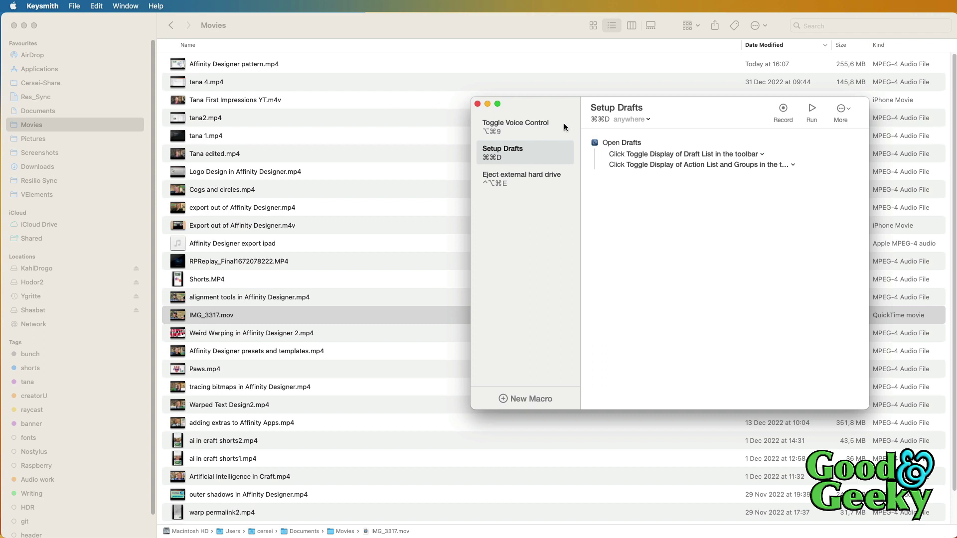
- Create a new untitled macro in Keysmith and begin recording its actions
key("super")
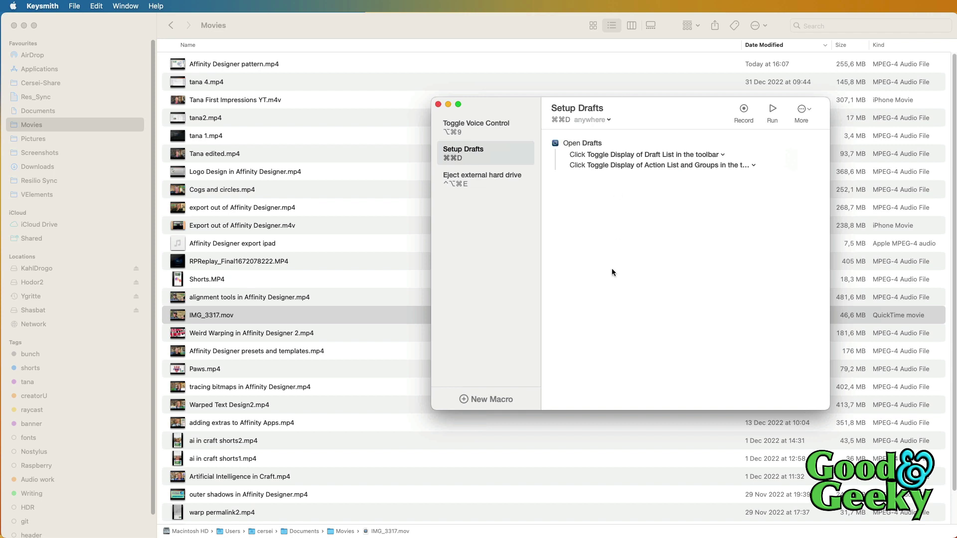
left_click(486, 398)
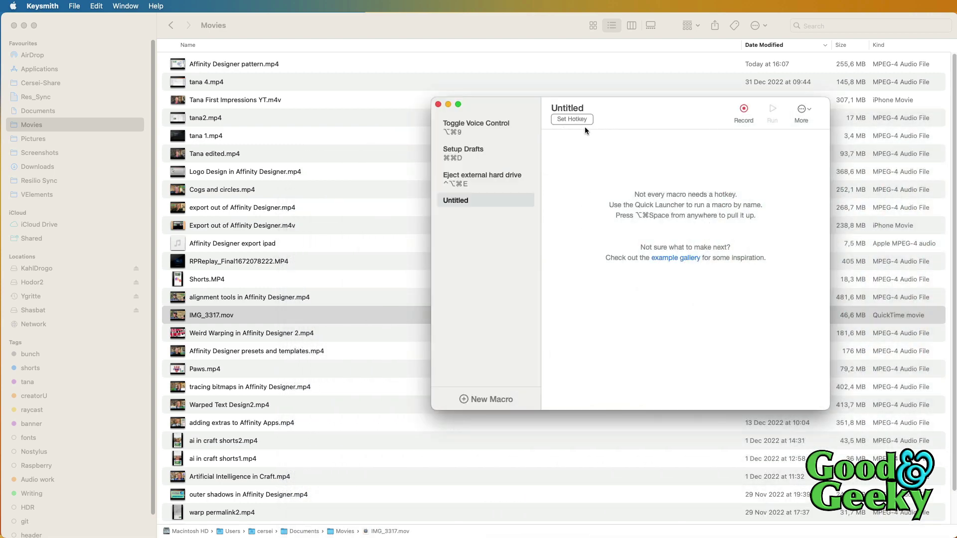
left_click(744, 110)
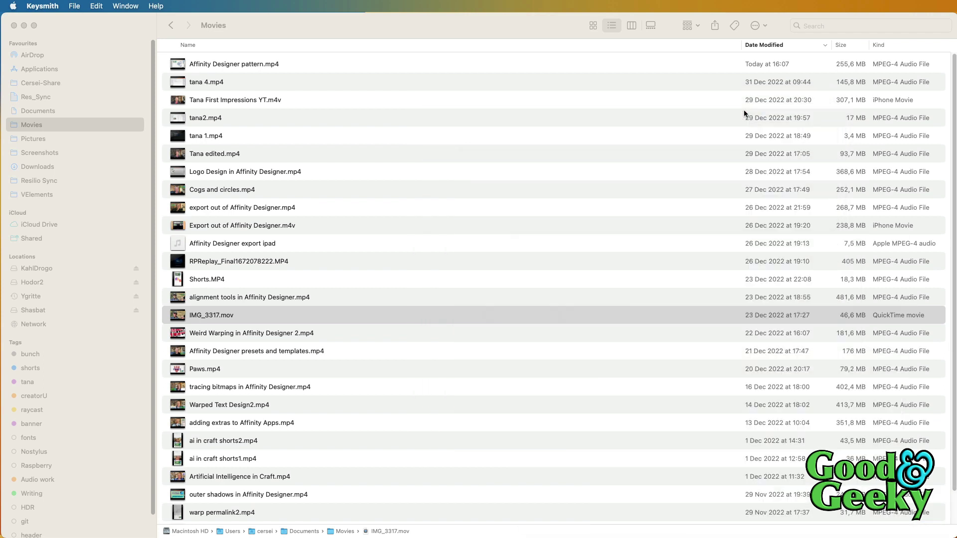
- Open Affinity Designer pattern.mp4 from Finder in Subler via File > Open With
left_click(286, 64)
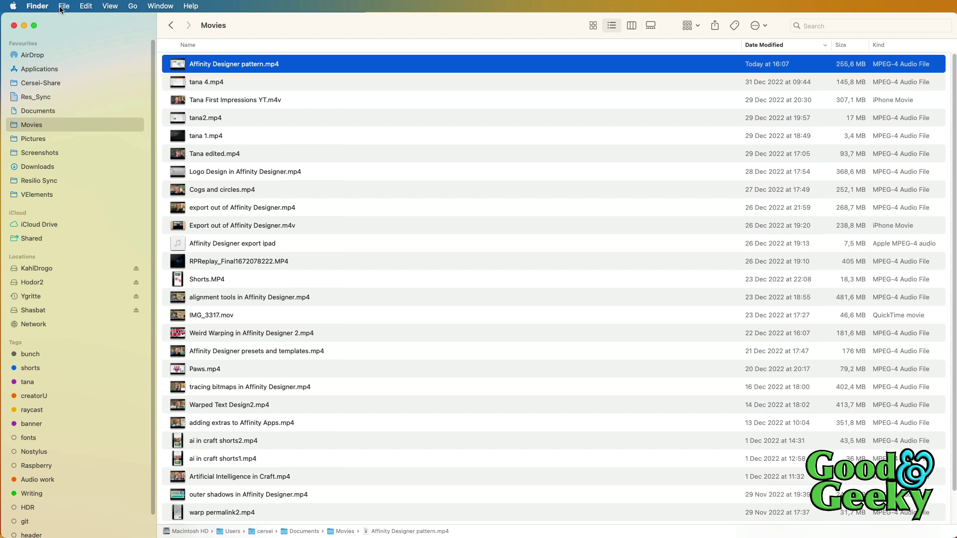
right_click(323, 60)
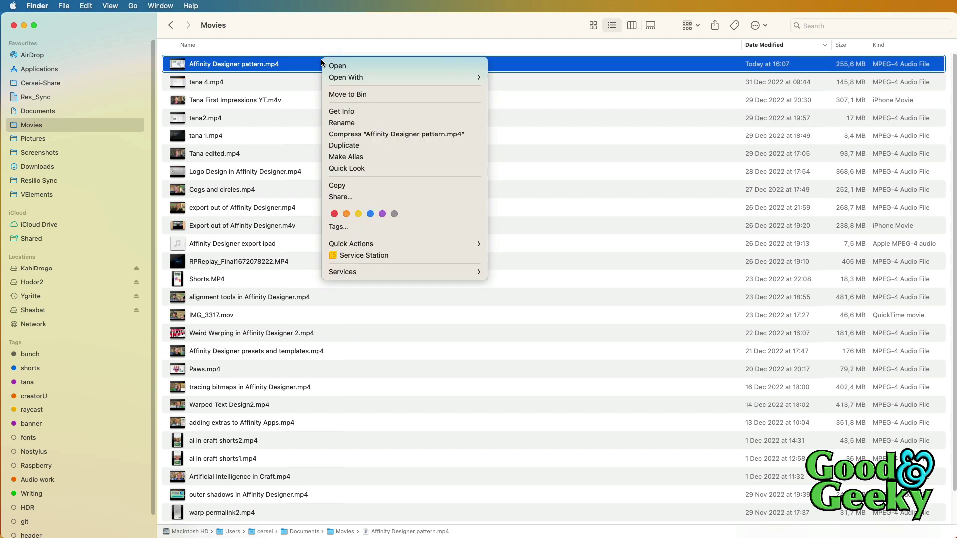
mouse_move(384, 79)
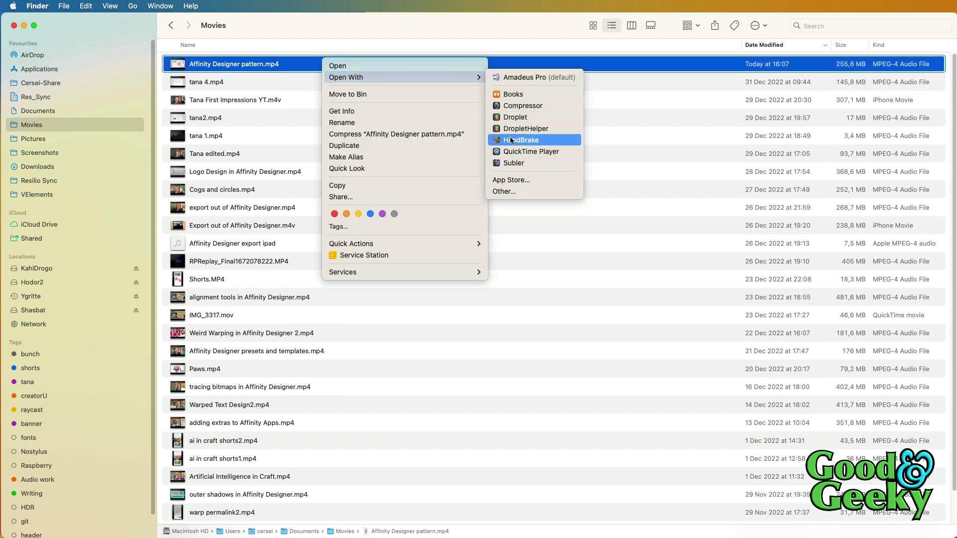
left_click(355, 30)
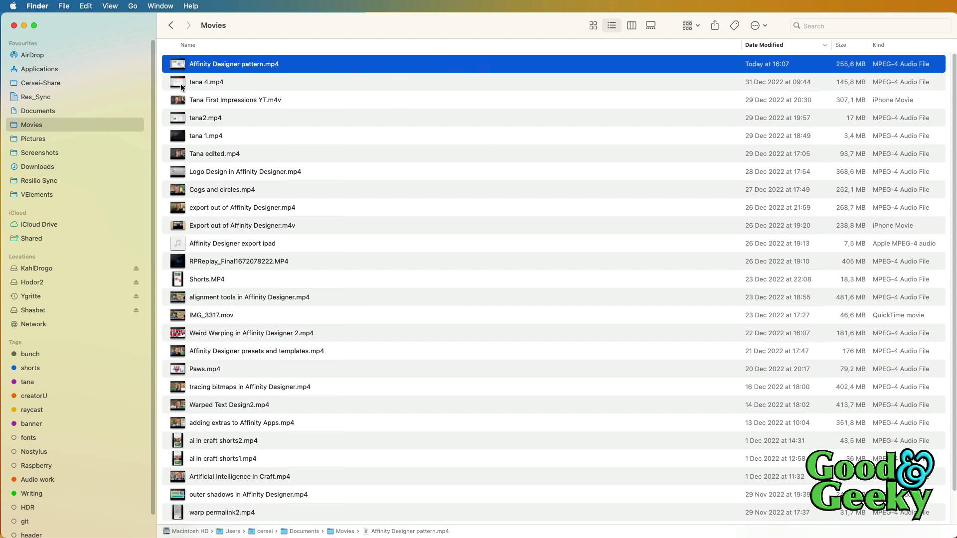
left_click(65, 7)
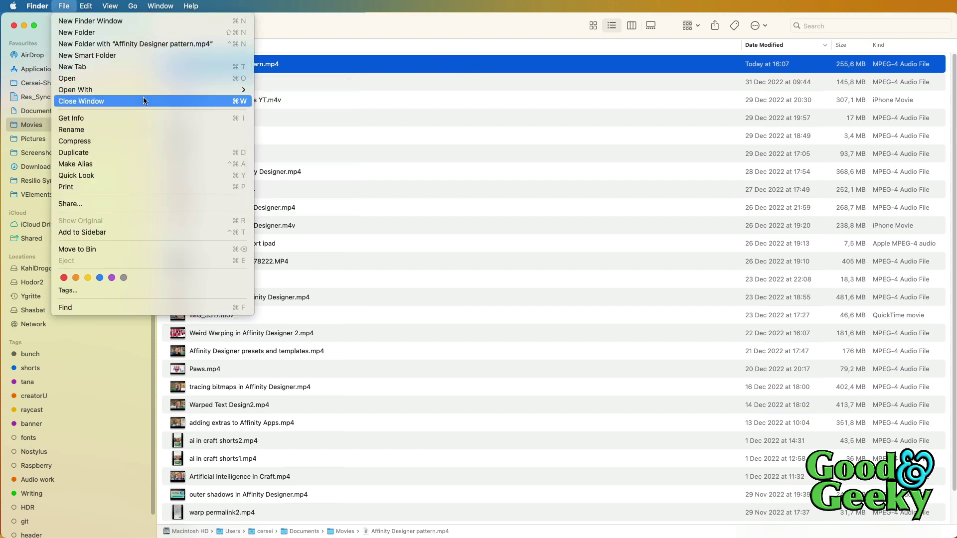
mouse_move(145, 90)
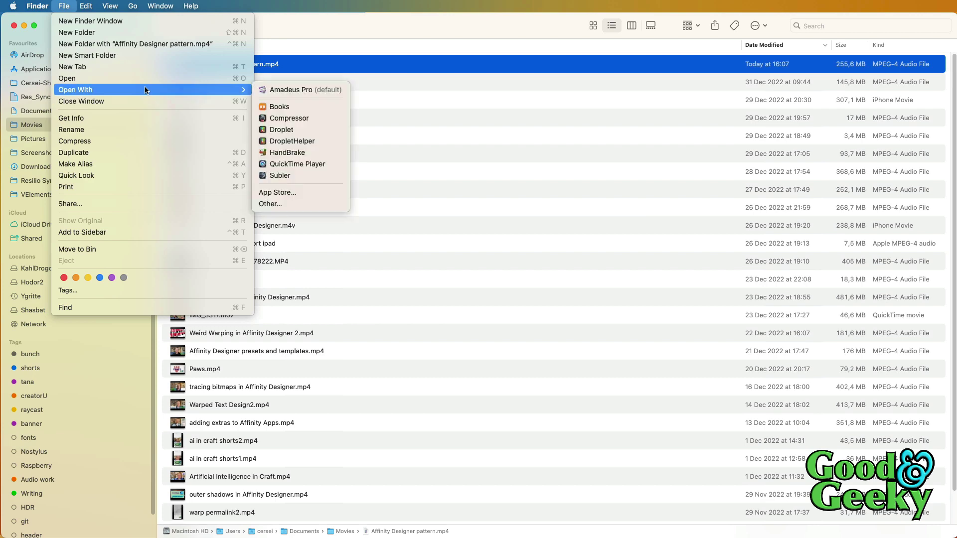
left_click(301, 172)
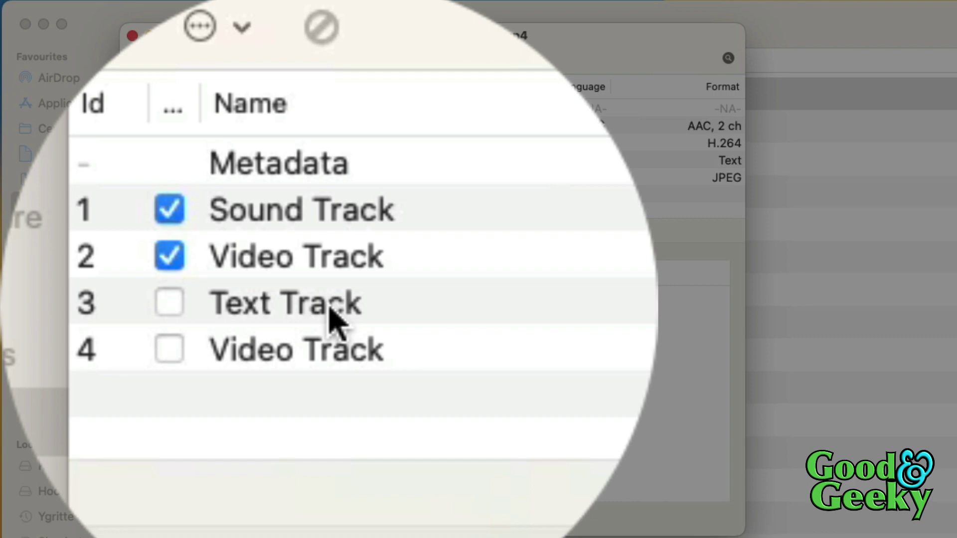
- Enable the Text Track and export it to Movies as Affinity Designer pattern.3.und.txt
left_click(332, 319)
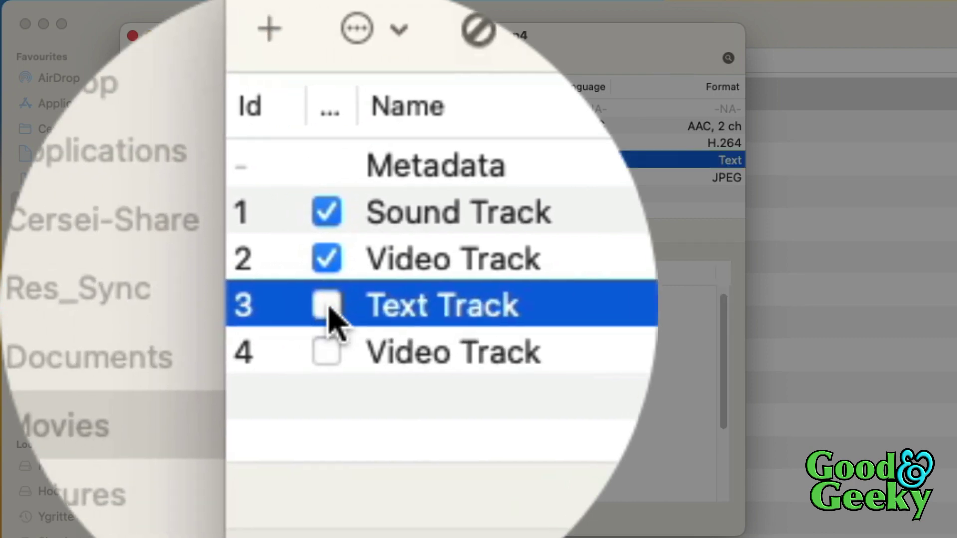
left_click(328, 309)
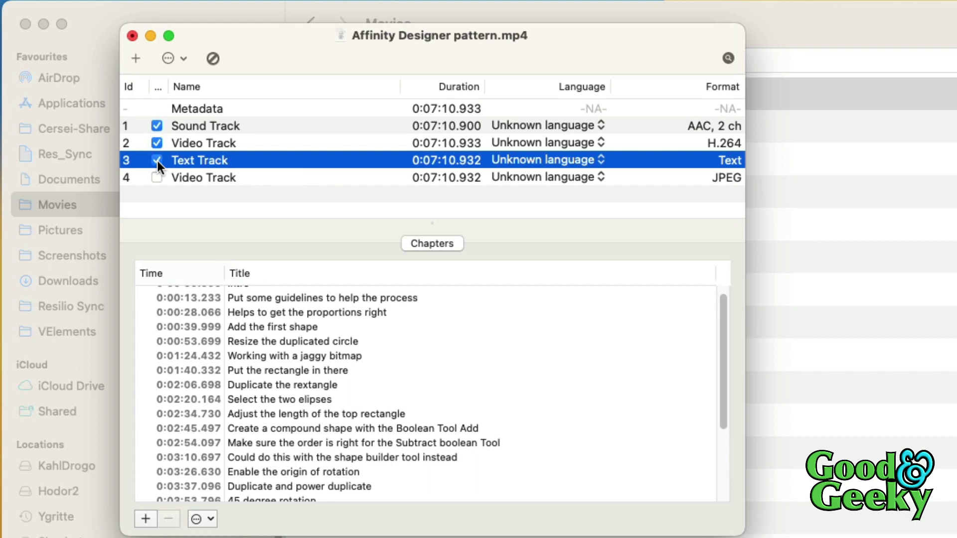
key("super+e")
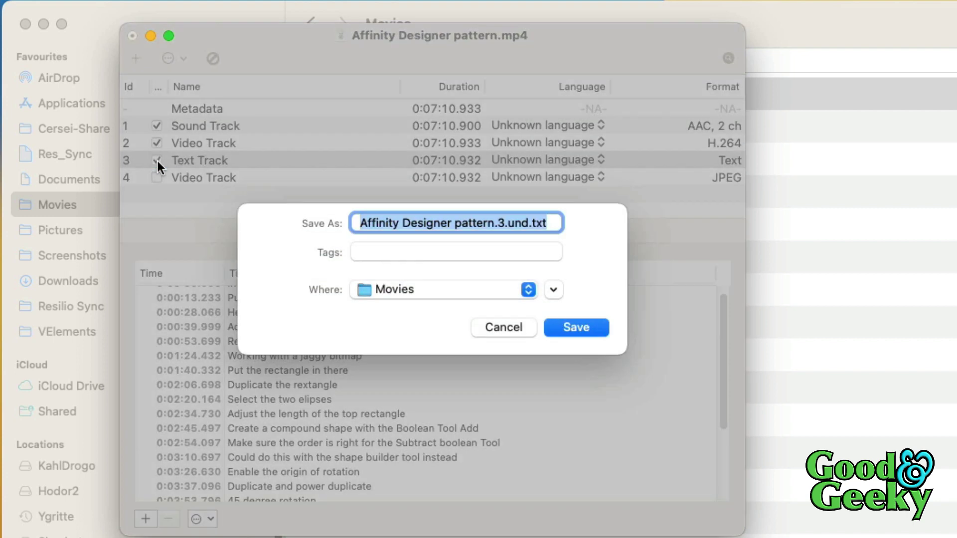
key("Return")
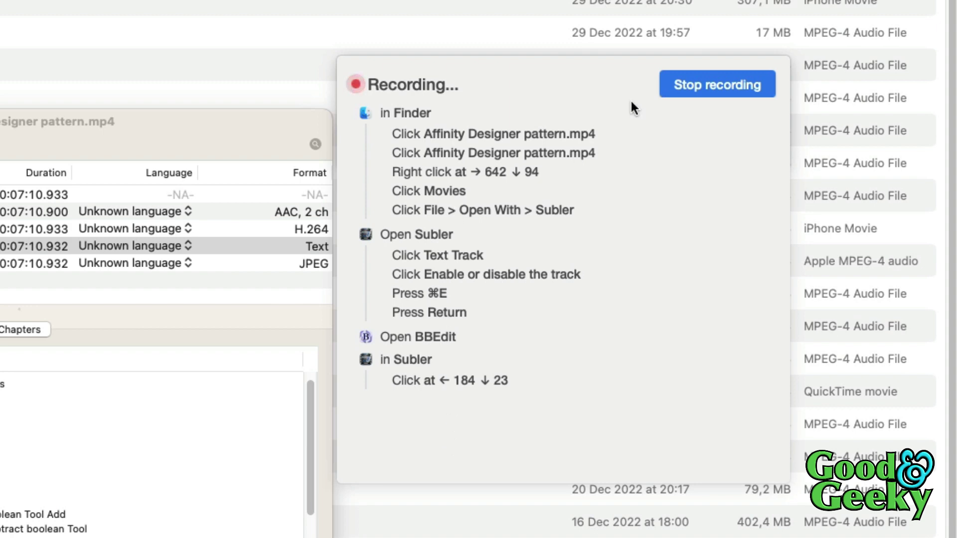
- Stop the Keysmith recording and delete the stray Open BBEdit step group
left_click(714, 90)
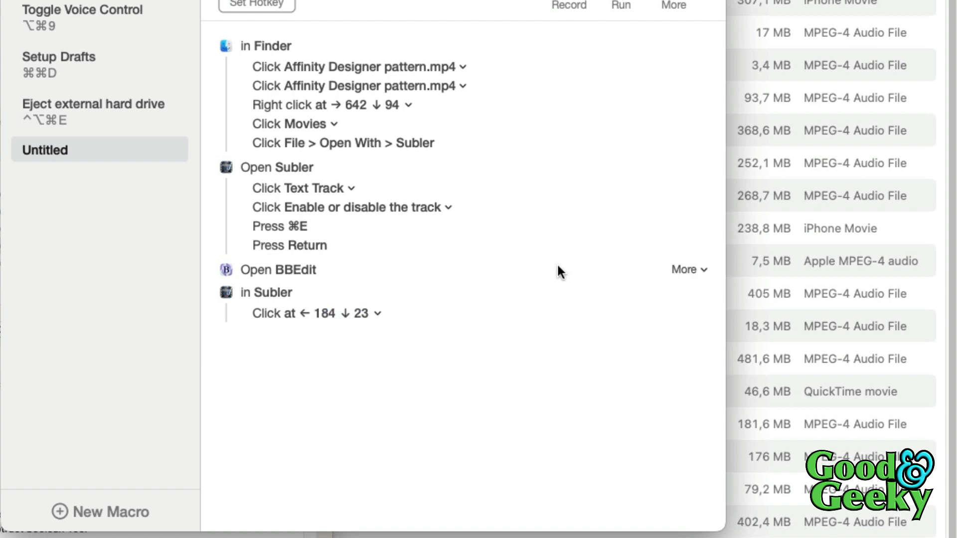
left_click(701, 270)
left_click(700, 289)
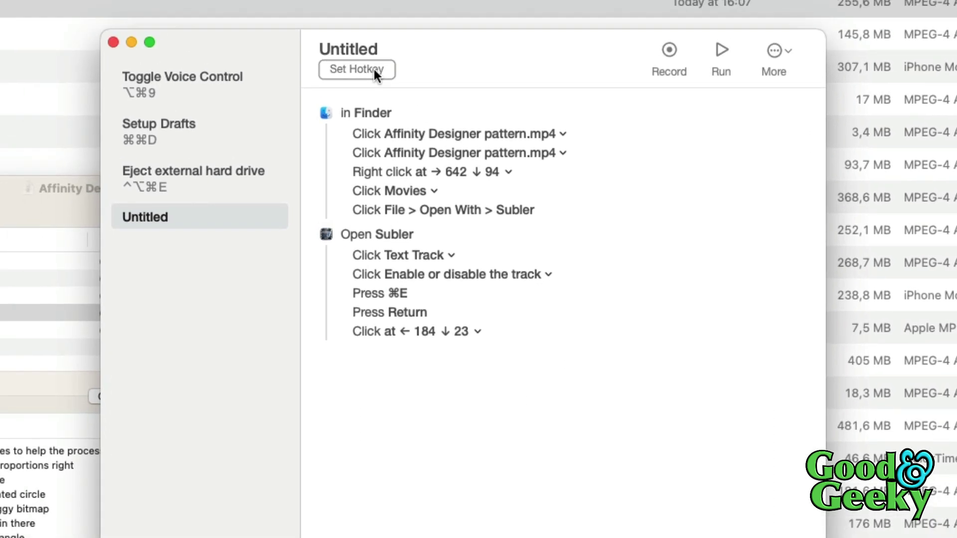
- Assign the macro a hotkey limited to Finder, and start renaming the Untitled title
left_click(274, 2)
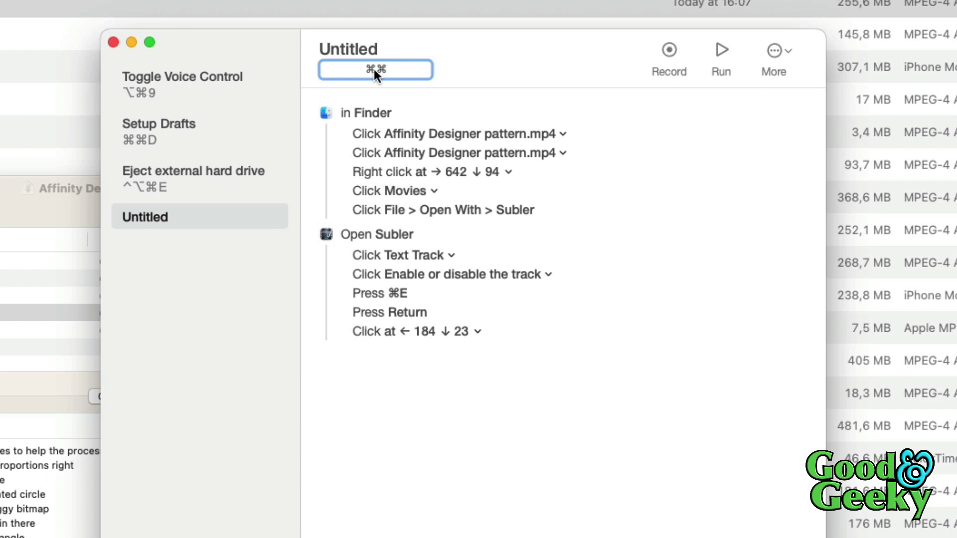
key("super+s")
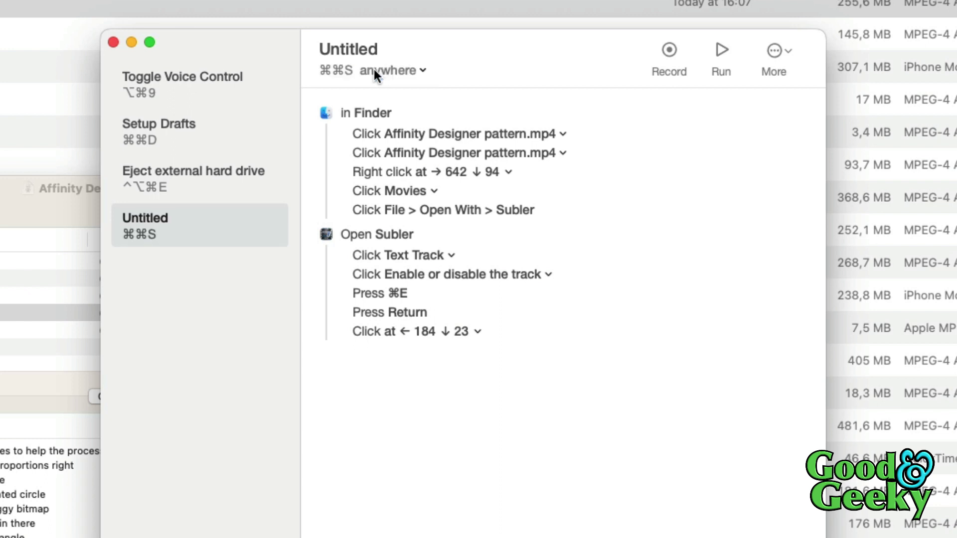
left_click(376, 71)
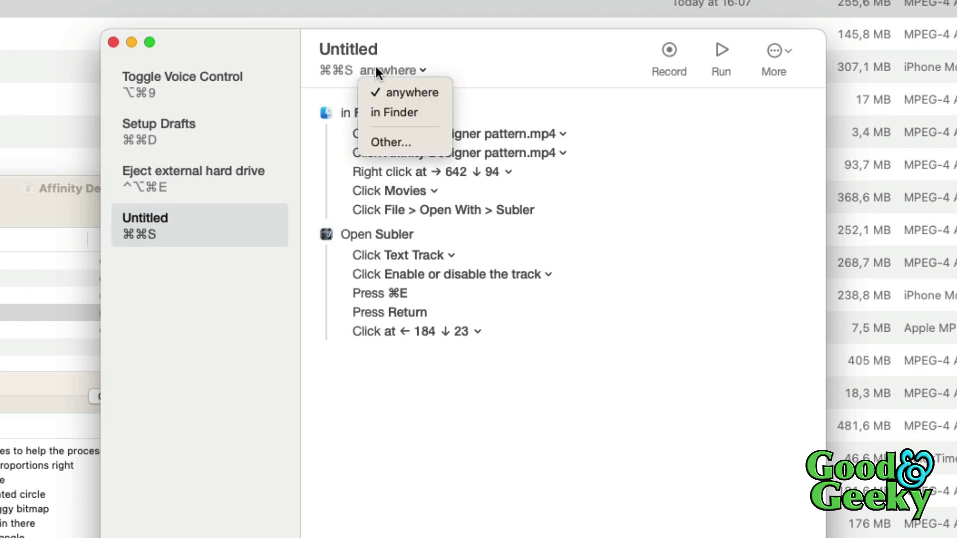
left_click(411, 111)
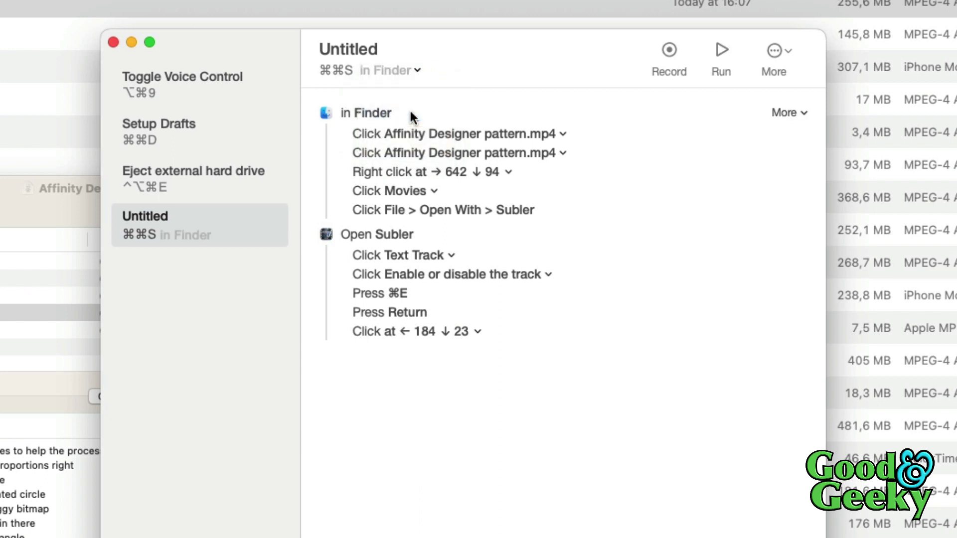
double_click(340, 50)
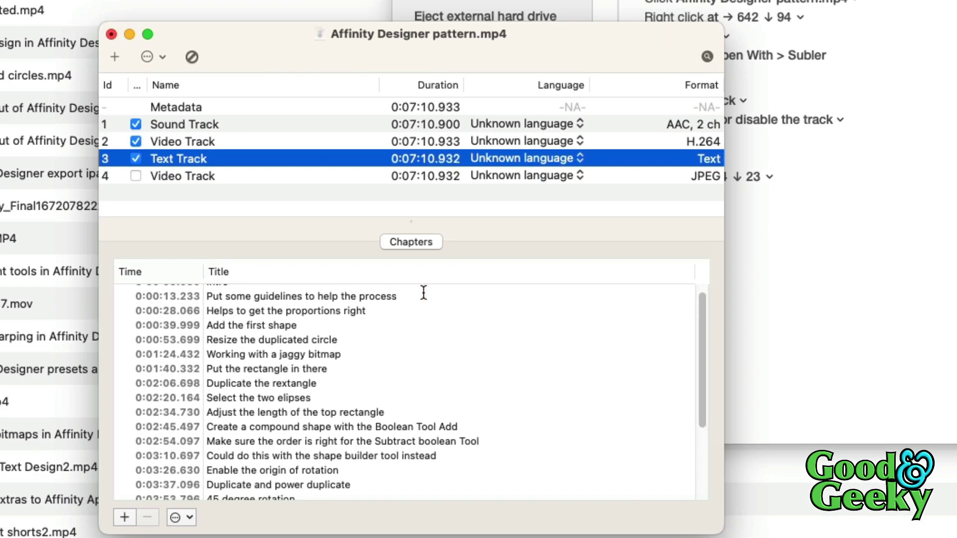
- Close the movie in Subler without saving and return to Finder
key("super+w")
left_click(442, 358)
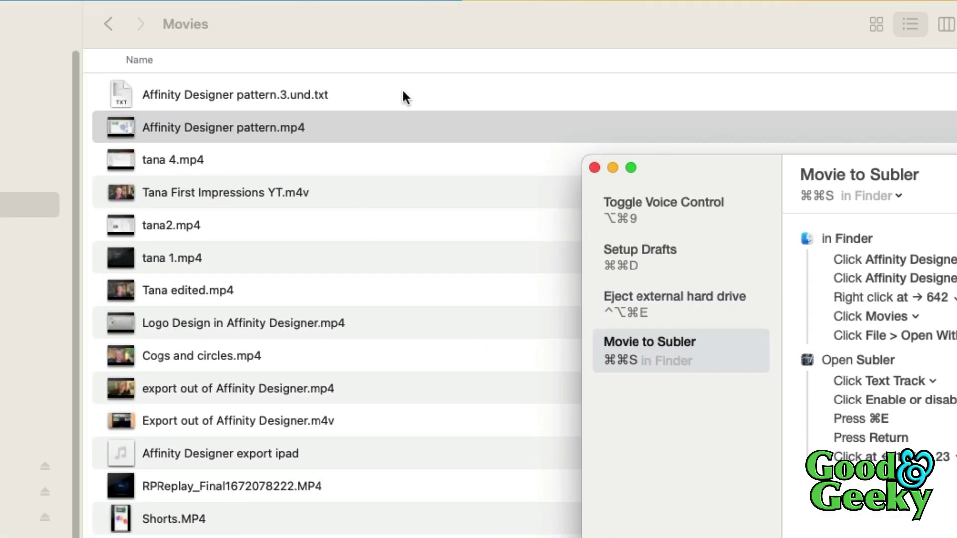
left_click(401, 88)
- Preview Affinity Designer pattern.3.und.txt, then move it to the Bin
left_click(402, 89)
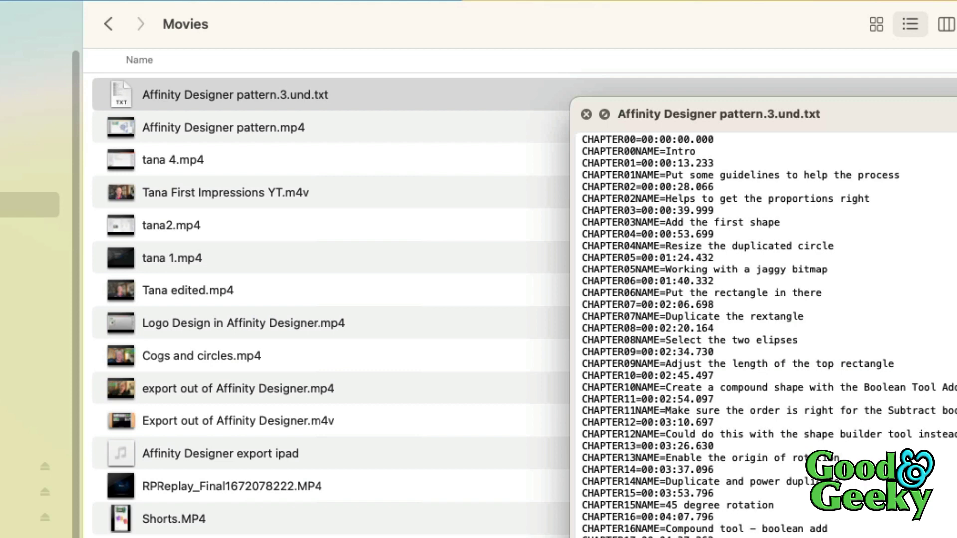
left_click(587, 114)
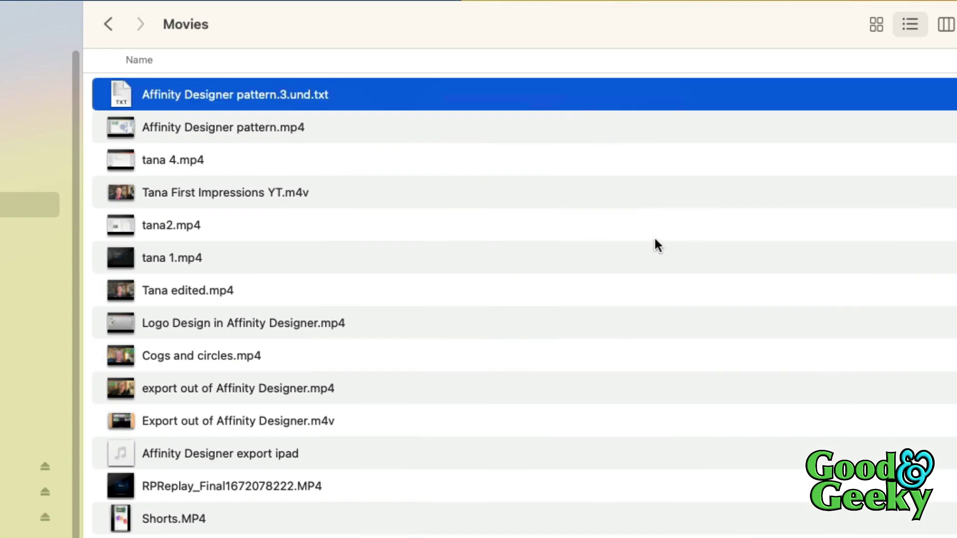
right_click(421, 99)
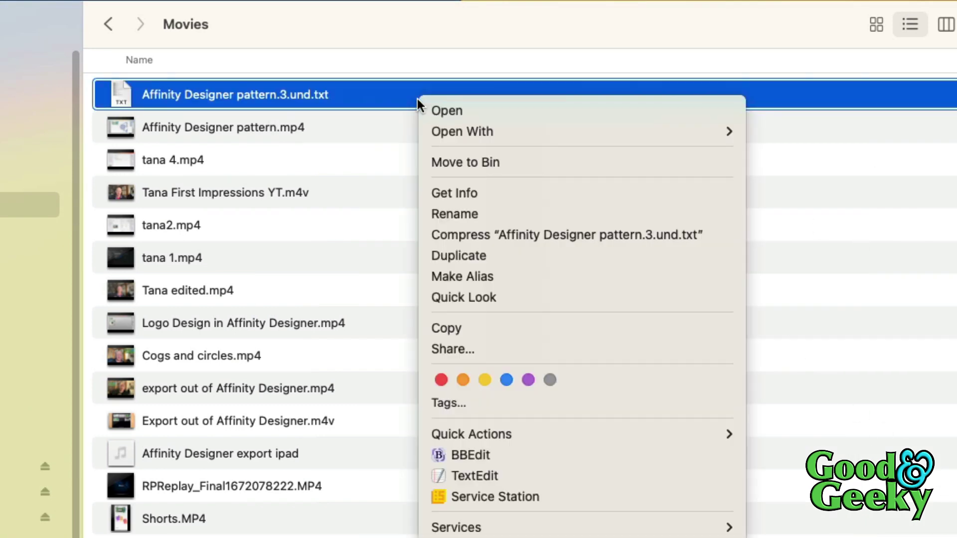
left_click(521, 162)
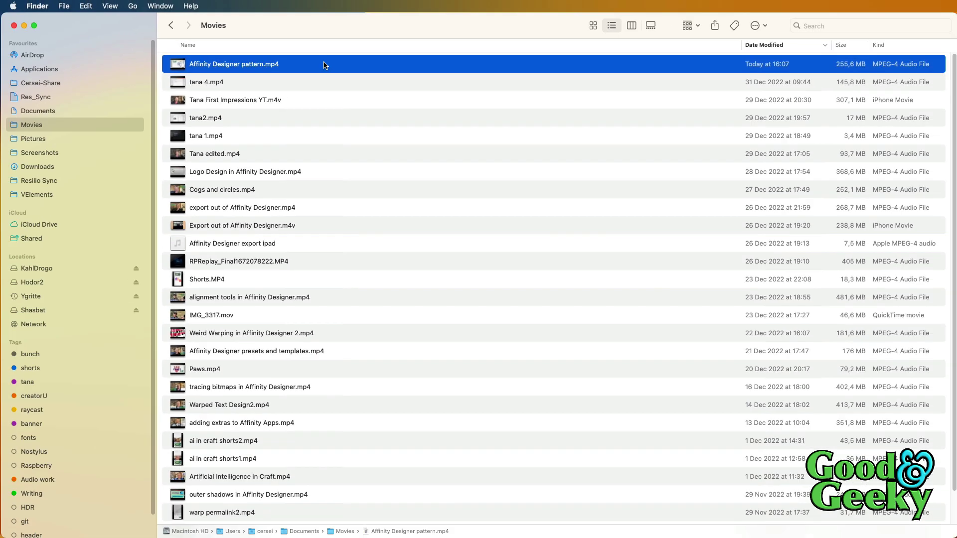
- Open Affinity Designer pattern.mp4 in Subler via File > Open With
right_click(324, 64)
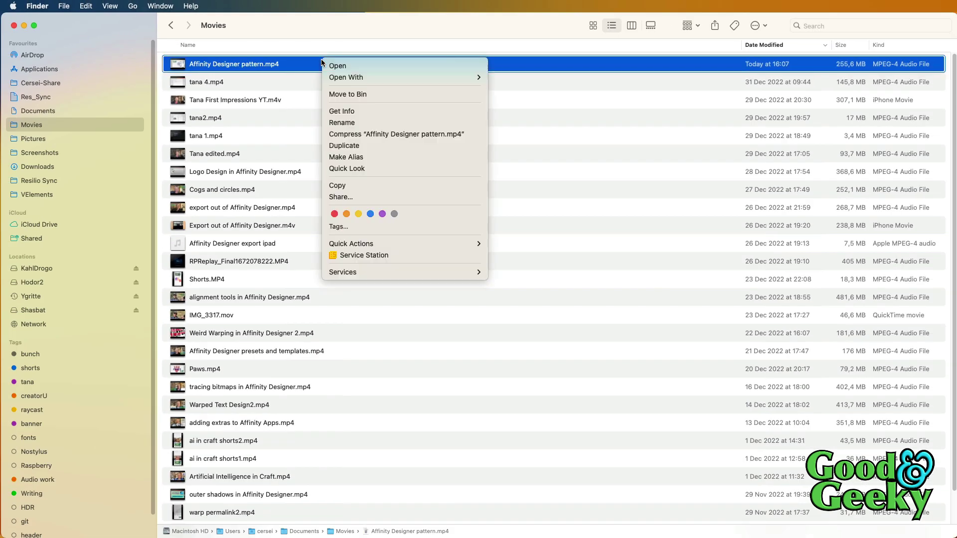
left_click(355, 31)
left_click(64, 6)
mouse_move(152, 88)
left_click(301, 174)
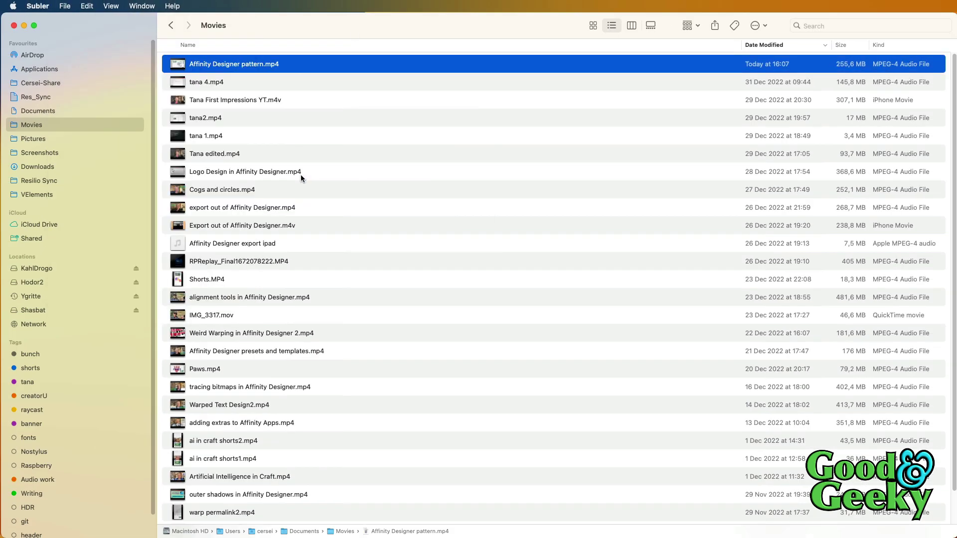
- Export the Text Track as a chapter .txt into Movies and quit Subler without saving
left_click(86, 100)
key("super+e")
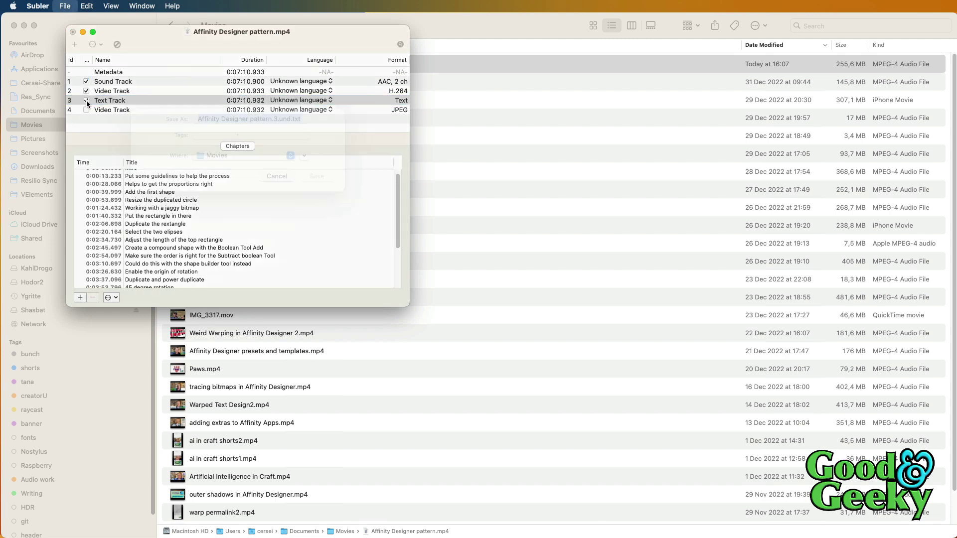
key("Return")
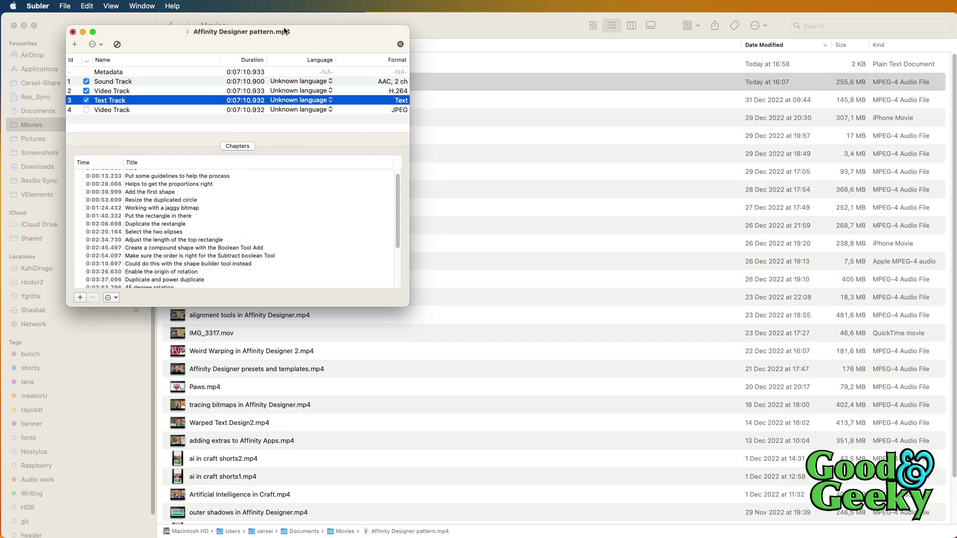
key("super+q")
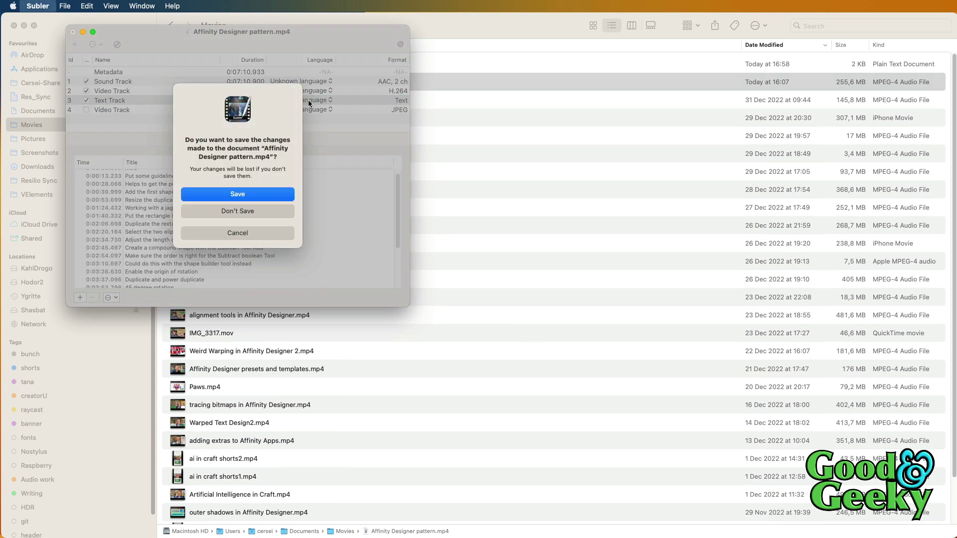
left_click(248, 210)
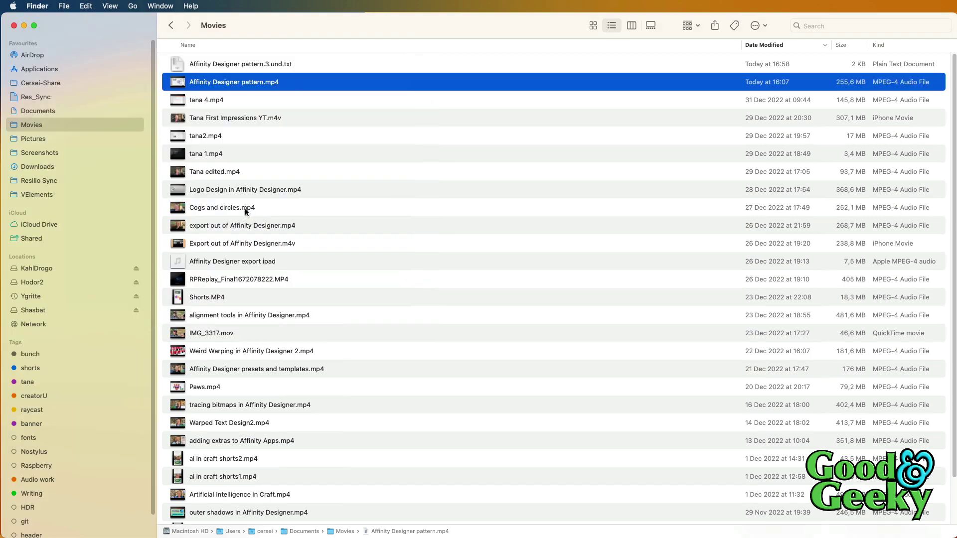
left_click(313, 69)
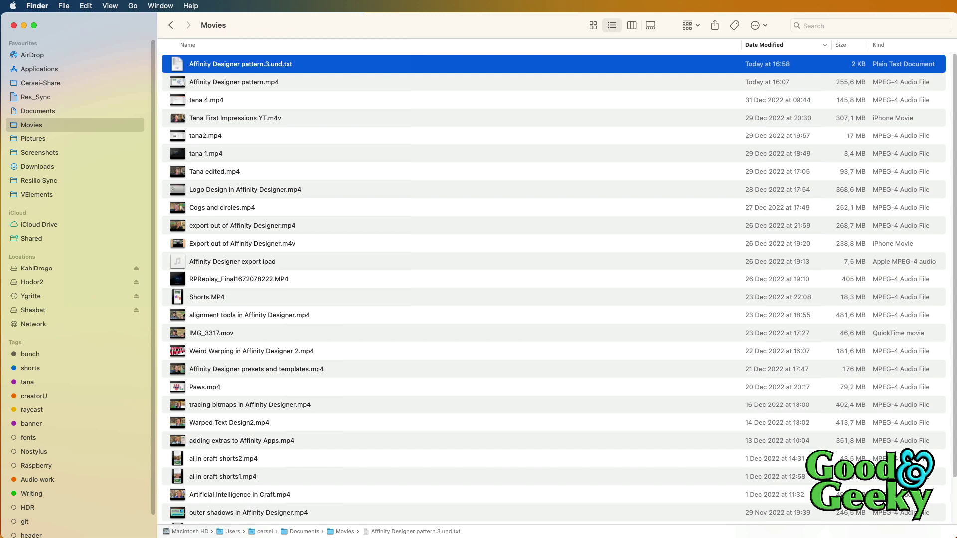
- Open Affinity Designer pattern.3.und.txt in BBEdit and run the chapter-formatting hotkey from the last line
double_click(241, 64)
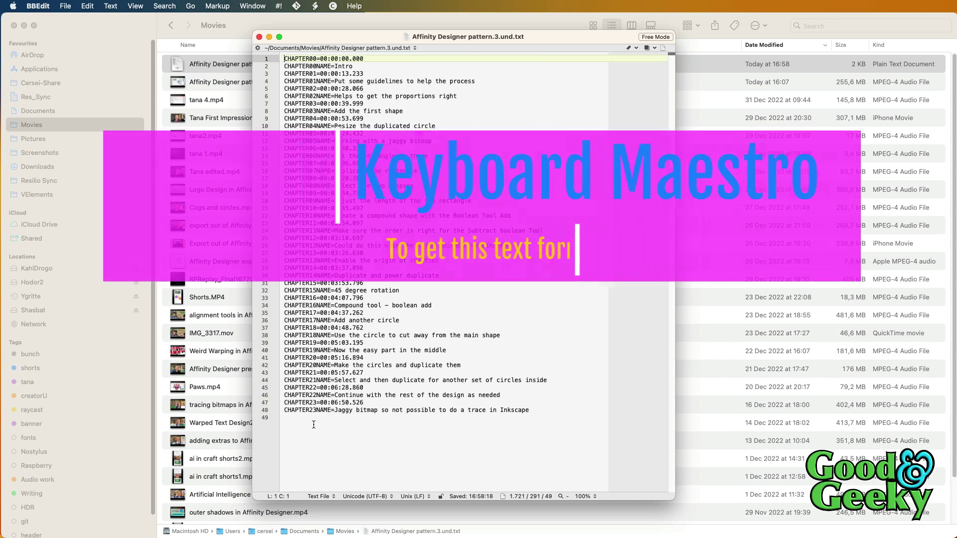
left_click(314, 425)
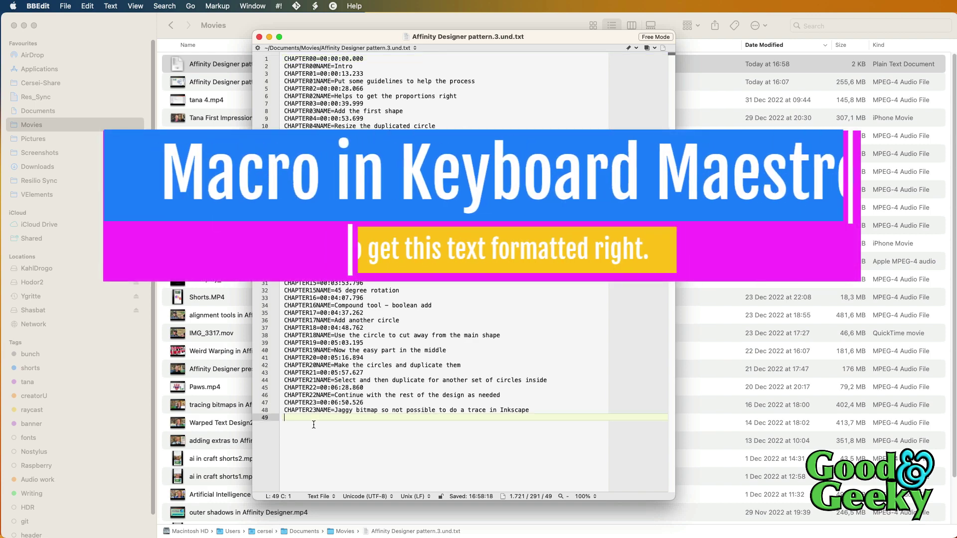
key("ctrl+alt+super+r")
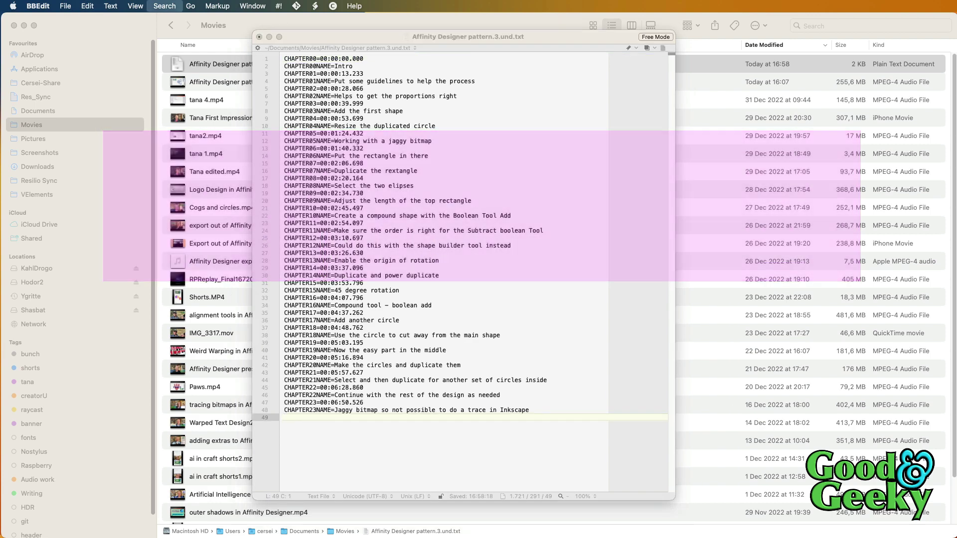